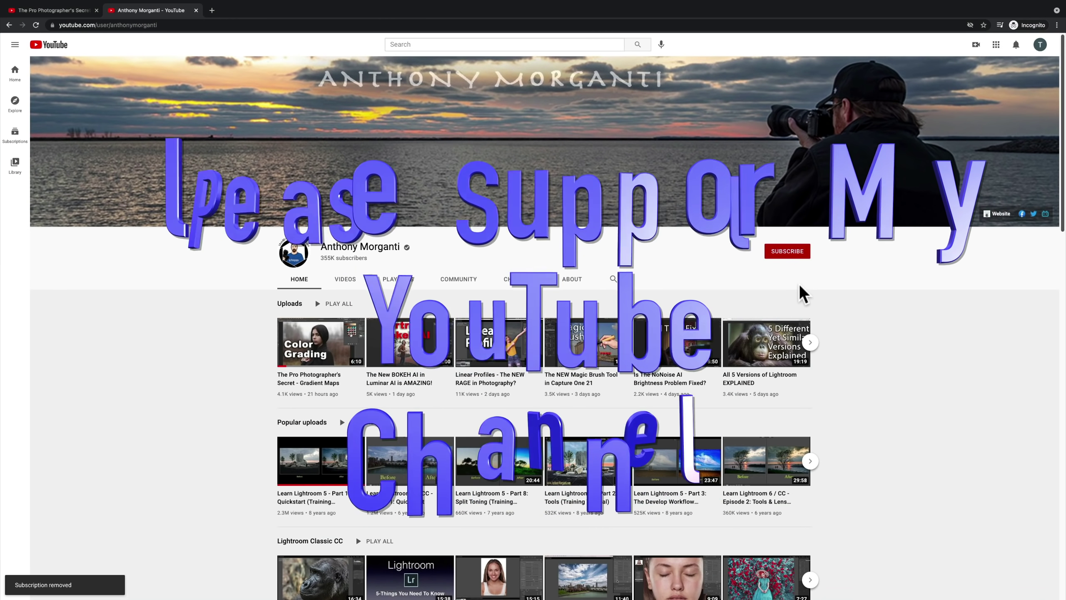
- Subscribe to the photography channel from its YouTube channel page
click(788, 251)
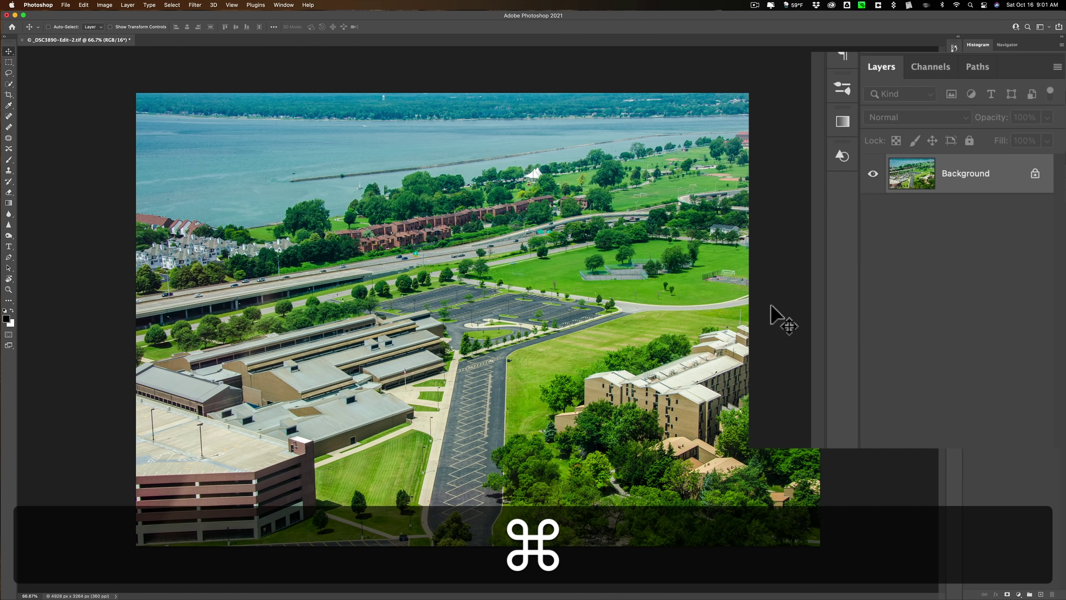
- Duplicate the Background as Layer 1 and convert Layer 1 into a Smart Object
key(super+j)
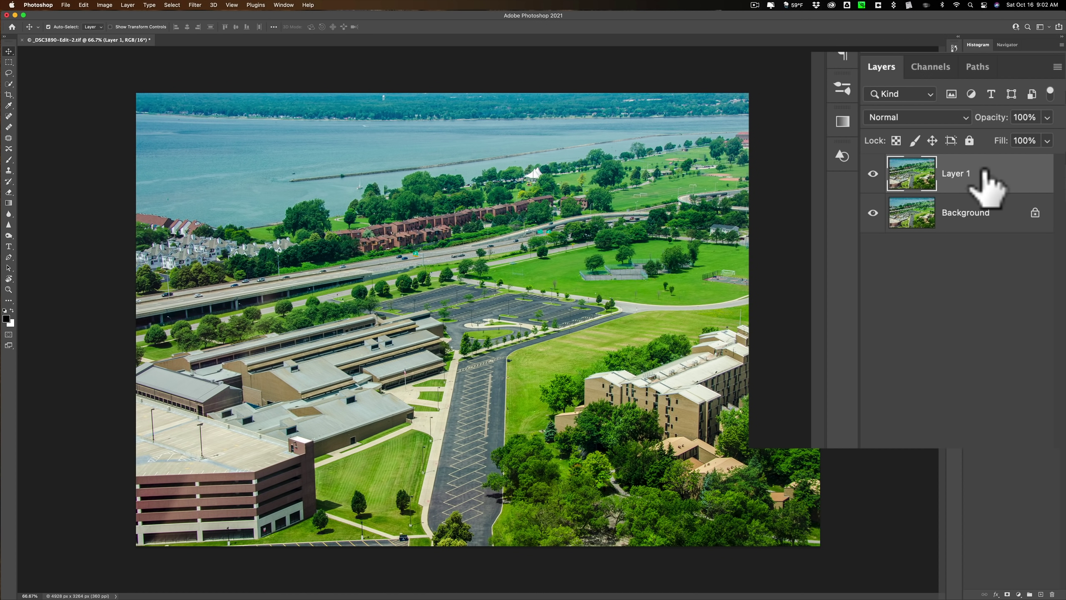
right_click(982, 178)
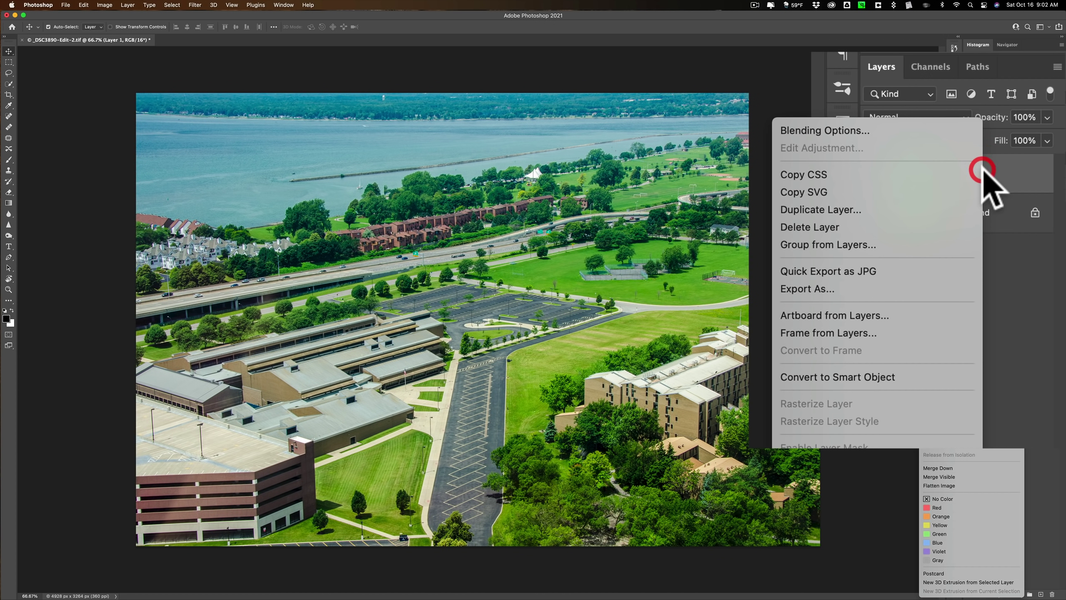
click(881, 377)
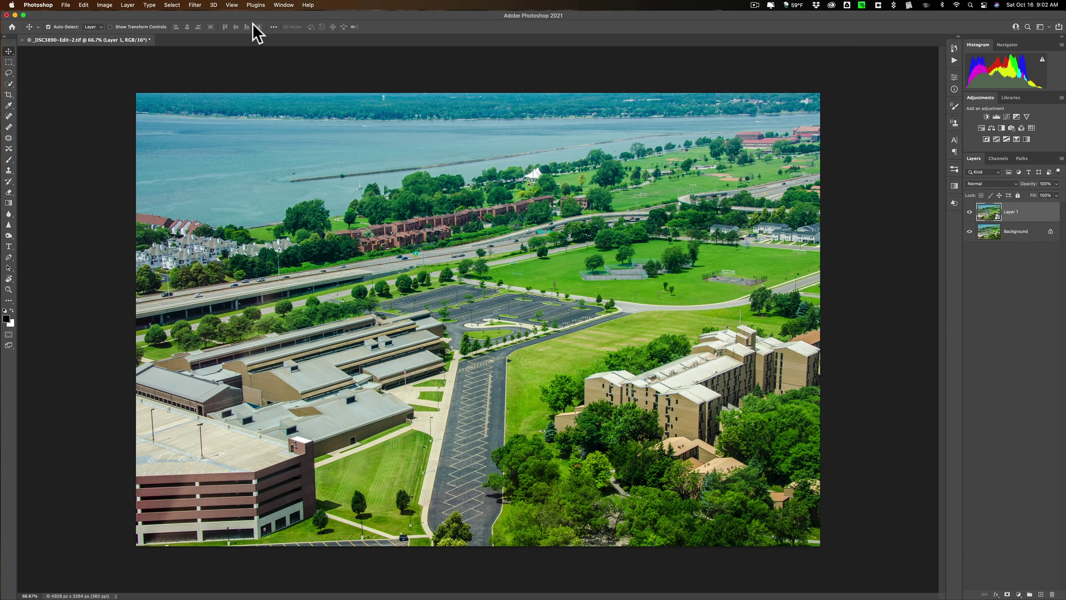
- Apply Filter > Blur Gallery > Tilt-Shift to Layer 1, previewing the default 15 px blur
click(195, 5)
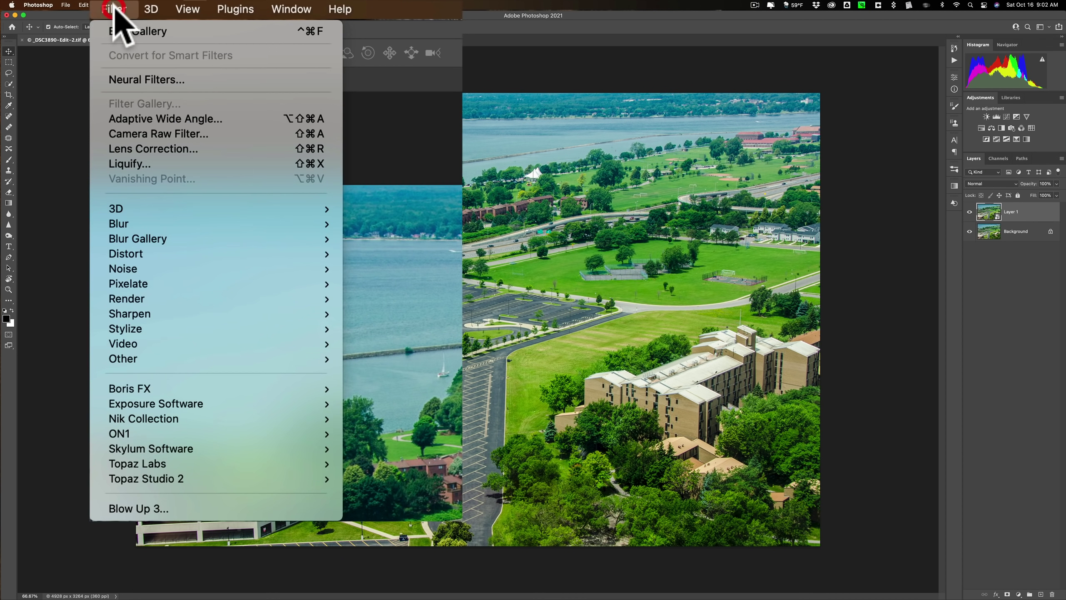
mouse_move(297, 240)
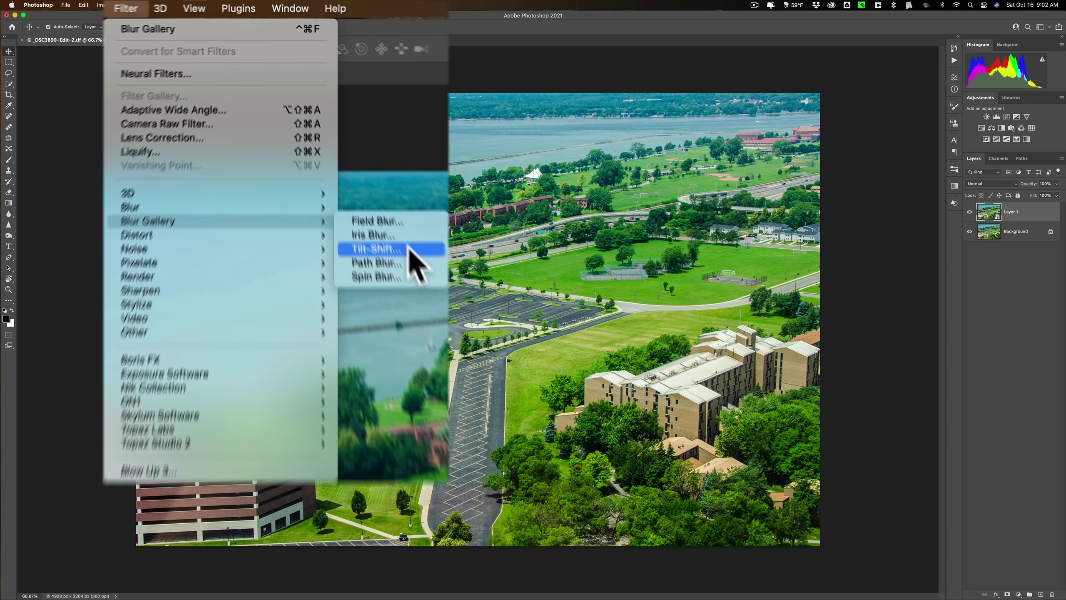
click(349, 136)
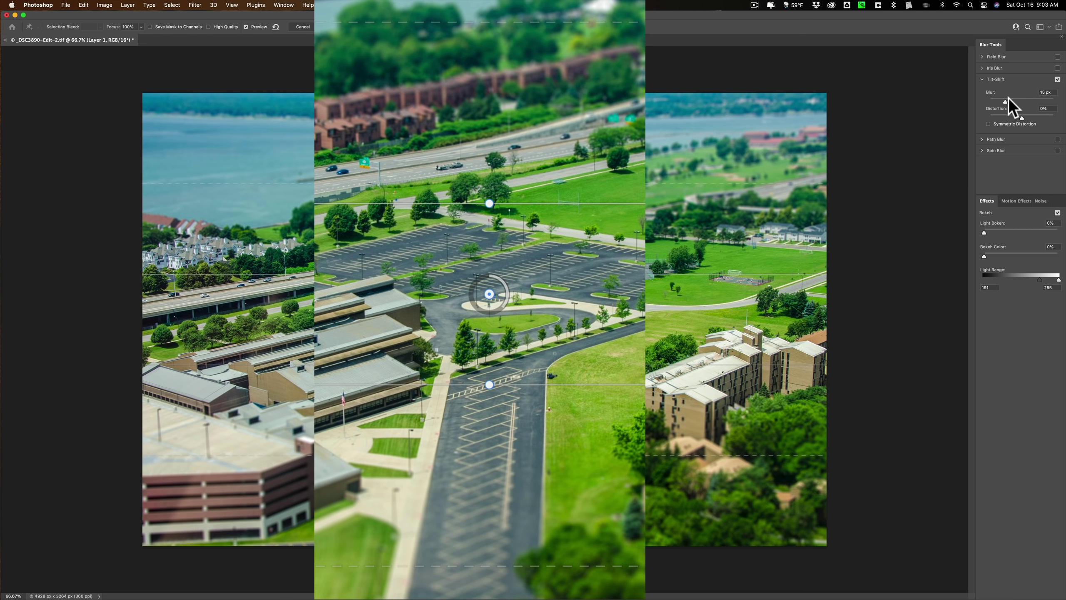
- Raise the Tilt-Shift Blur amount to 63 px
drag(1005, 99, 1019, 100)
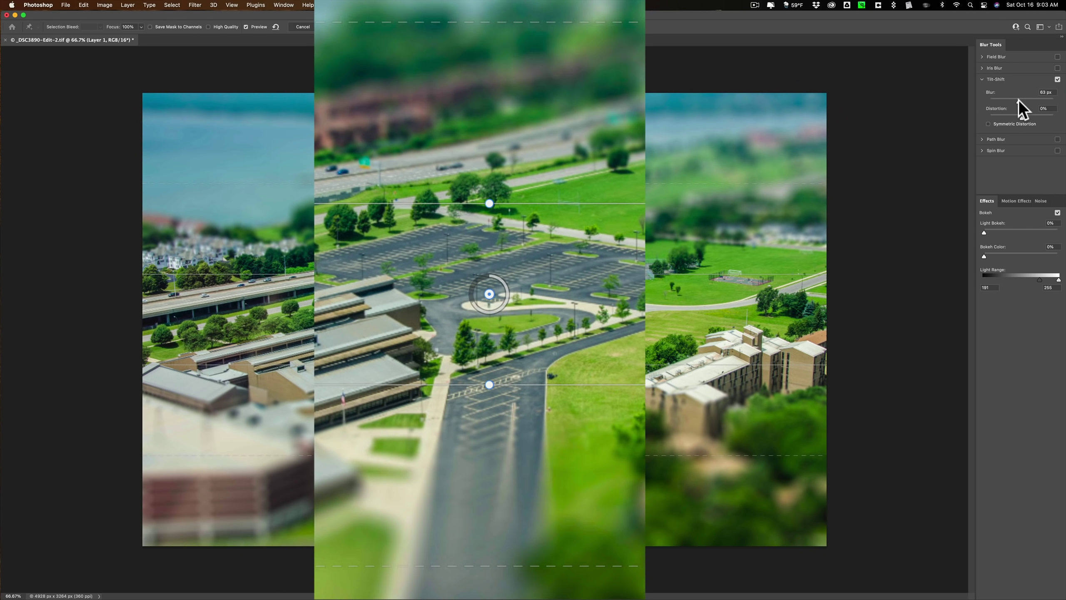
click(1019, 99)
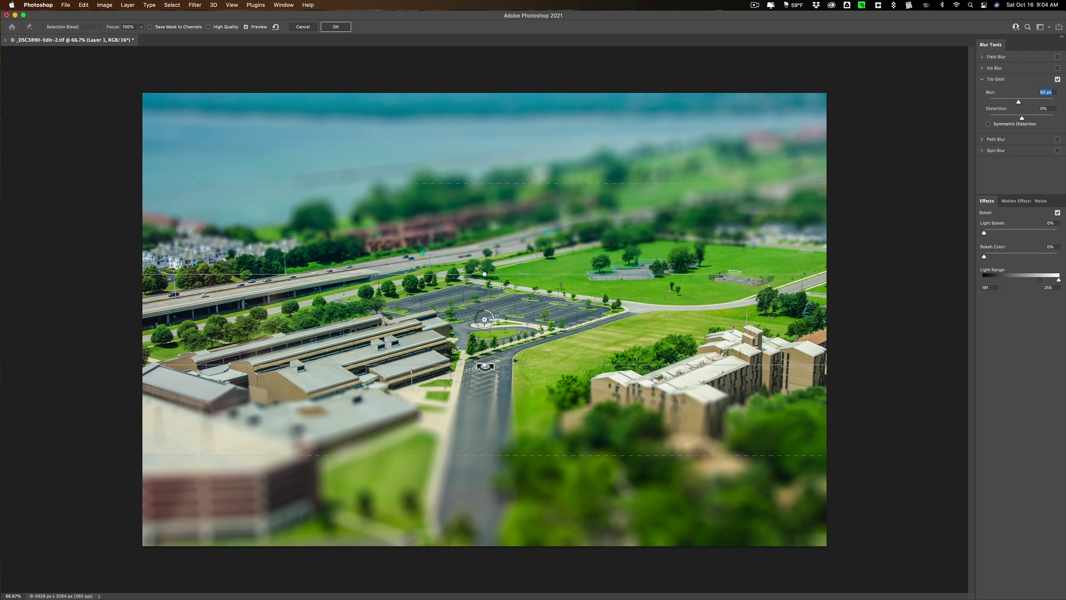
- Angle the focus band to about 9.9°, shift the pin left, set blur to 51 px, and lower the upper focus line
drag(485, 366, 497, 367)
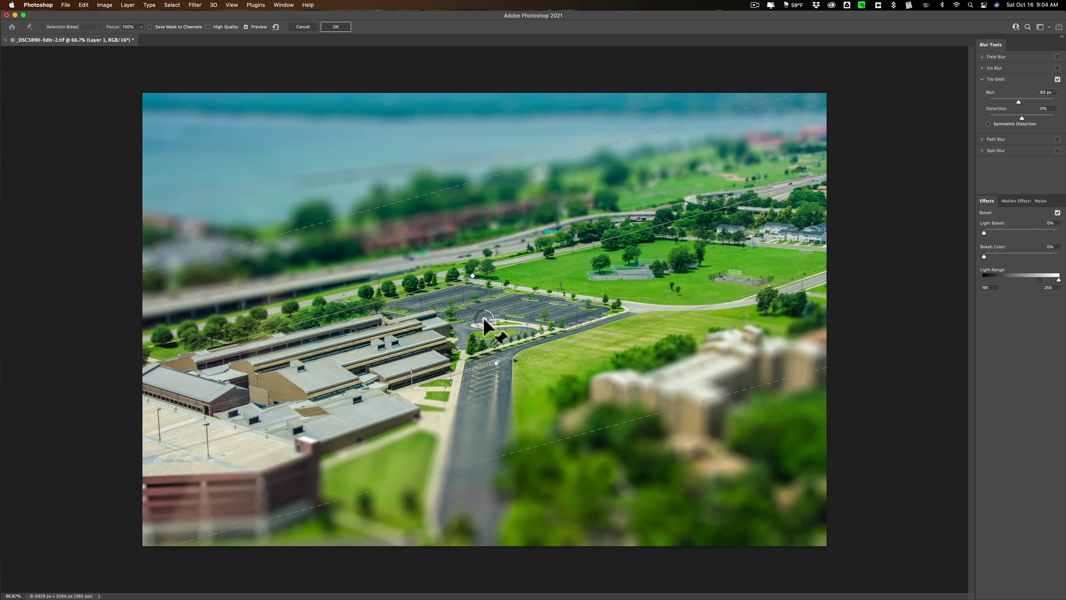
drag(484, 318, 484, 319)
drag(478, 325, 481, 325)
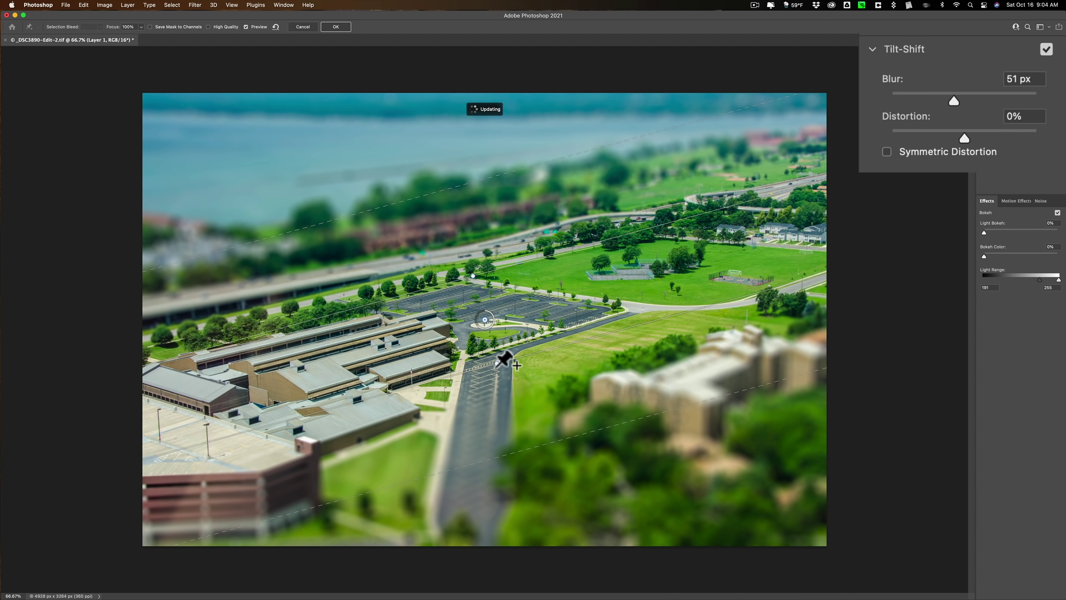
drag(496, 366, 495, 364)
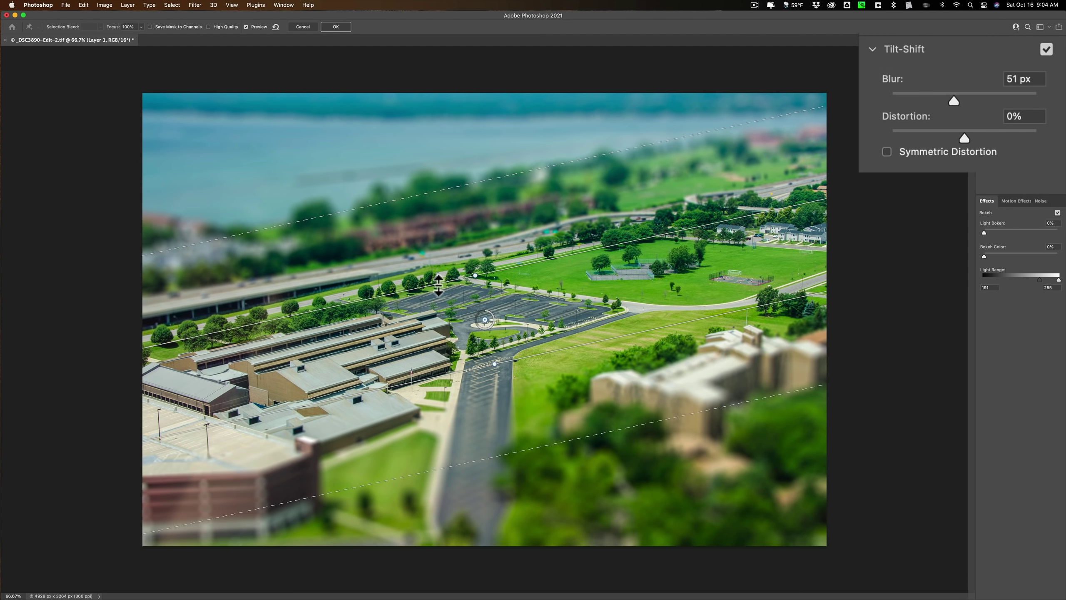
drag(438, 285, 438, 291)
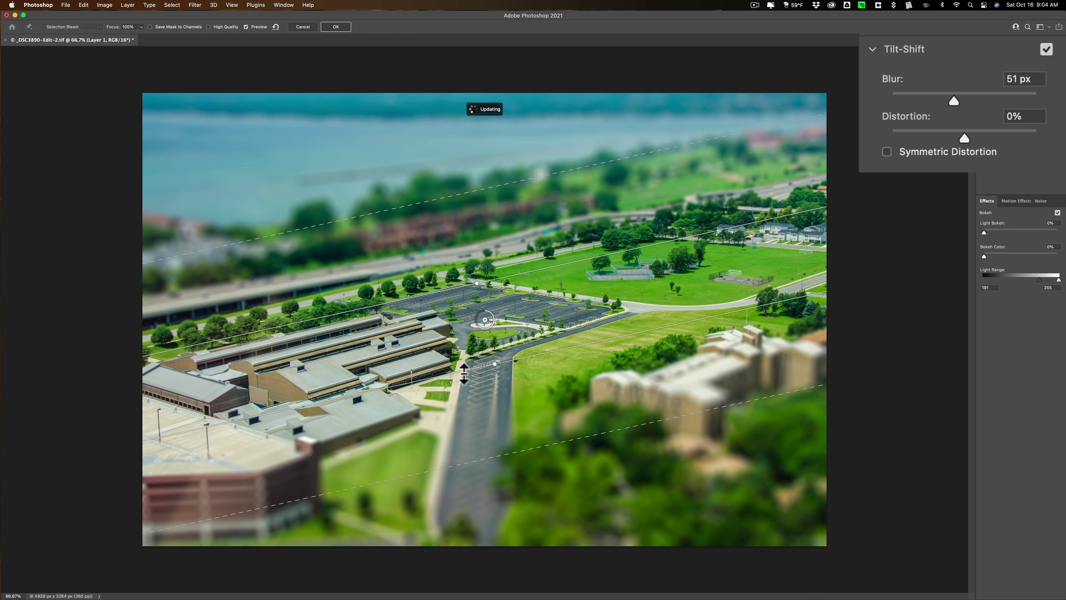
- Lower the bottom focus line and pull both dashed fade lines closer to the sharp band
drag(462, 373, 465, 387)
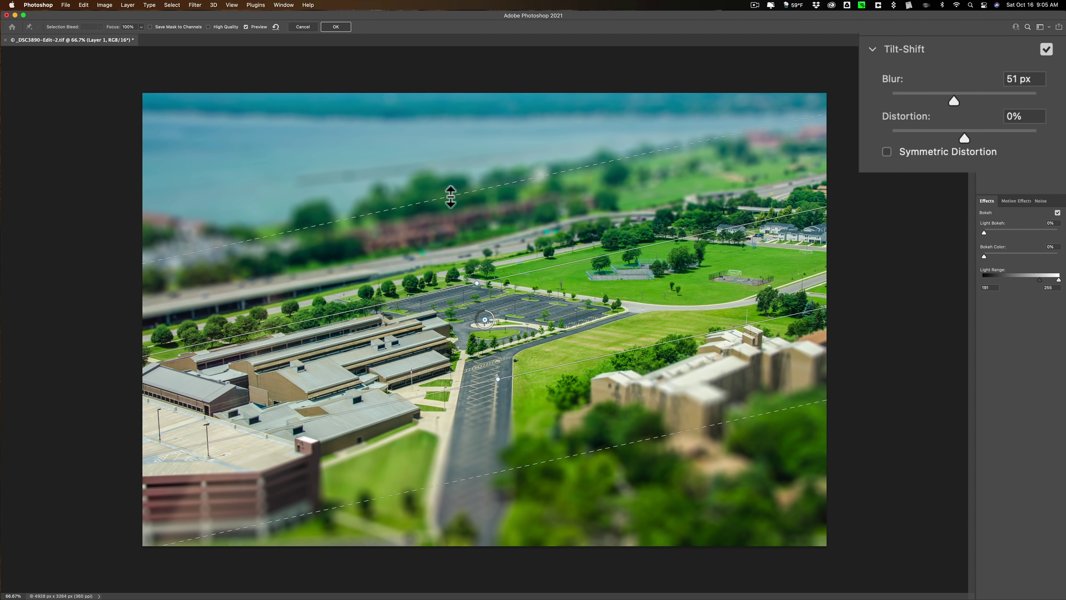
mouse_move(450, 196)
mouse_down()
mouse_move(451, 183)
mouse_move(452, 212)
mouse_up()
drag(507, 469, 506, 448)
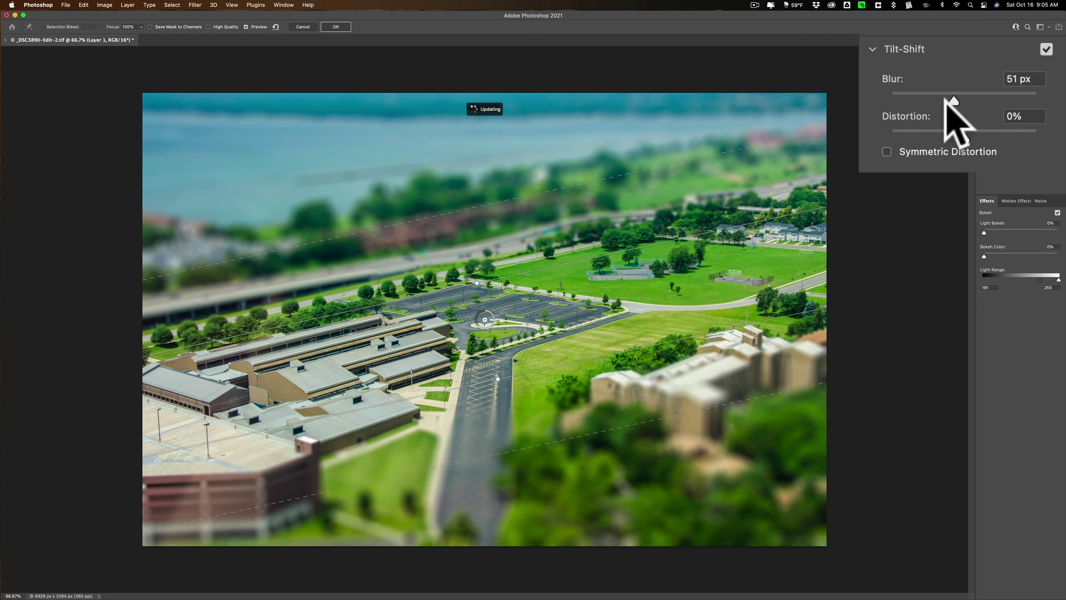
- Test a heavier blur, then settle the Tilt-Shift Blur at 31 px
drag(950, 98, 956, 94)
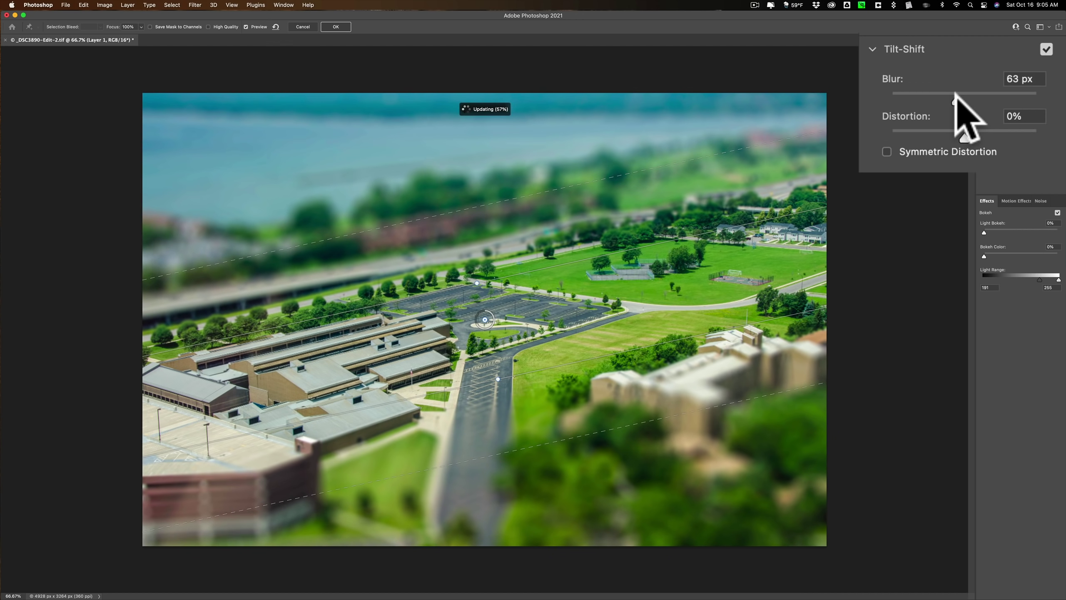
drag(955, 94, 942, 99)
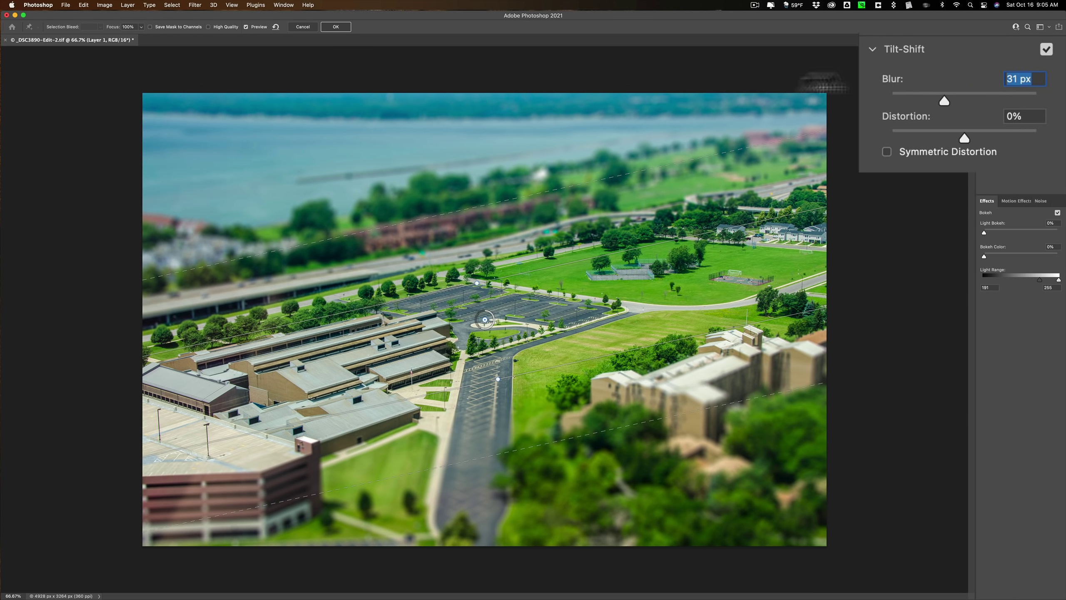
click(1046, 48)
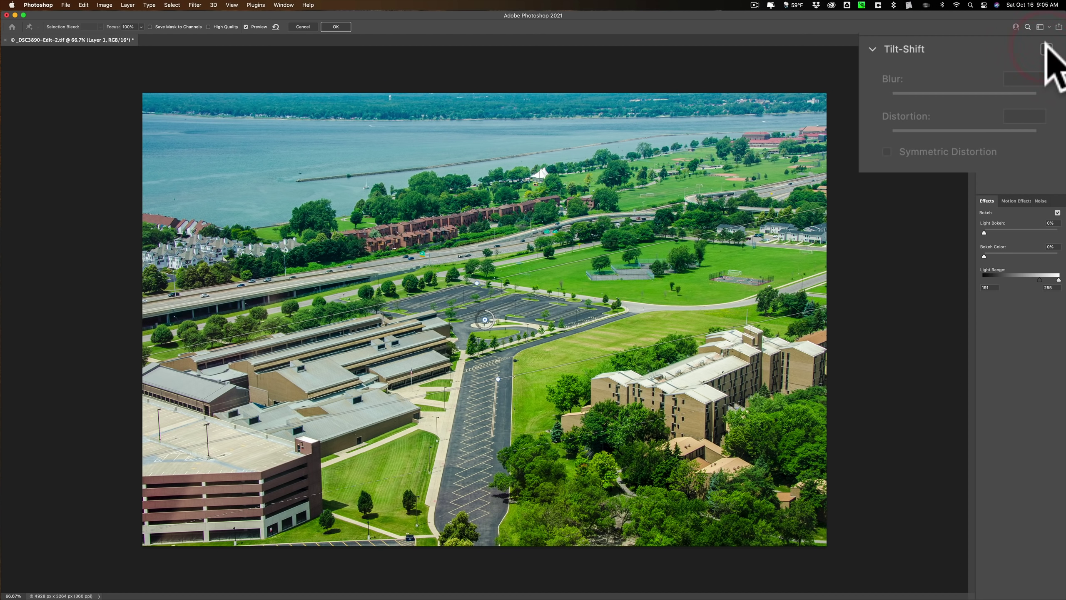
click(1046, 48)
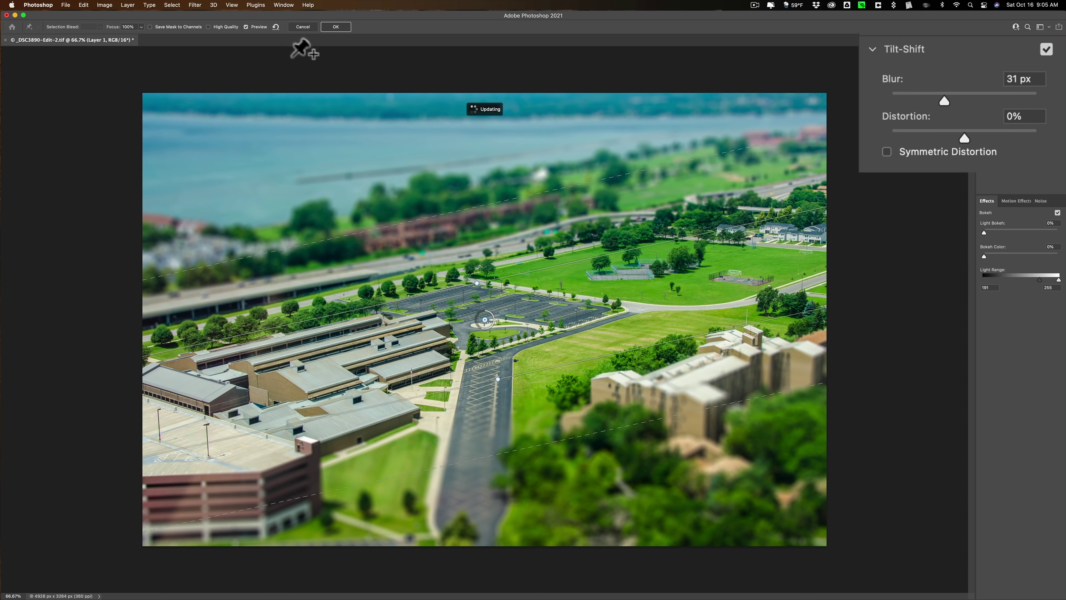
click(246, 27)
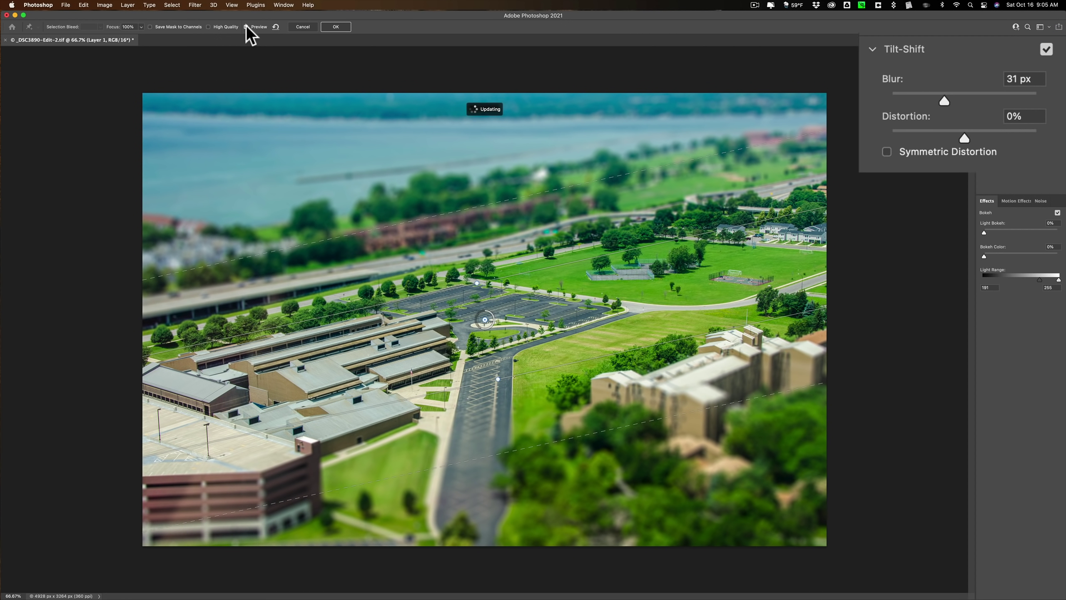
click(246, 28)
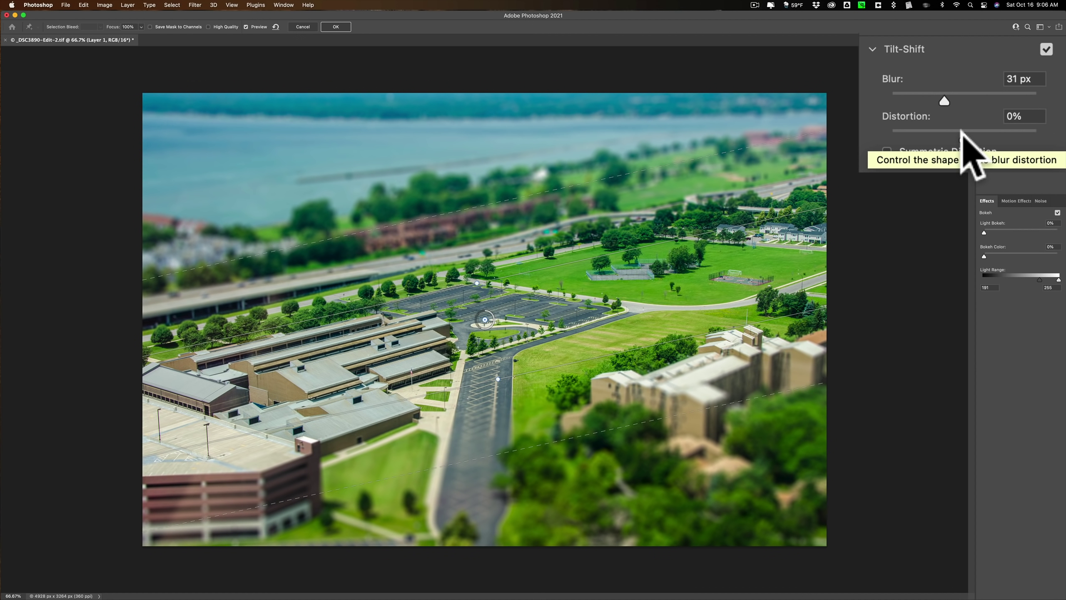
- Set Tilt-Shift Distortion to 62% and enable Symmetric Distortion, zooming in to check the effect
drag(961, 131, 1046, 139)
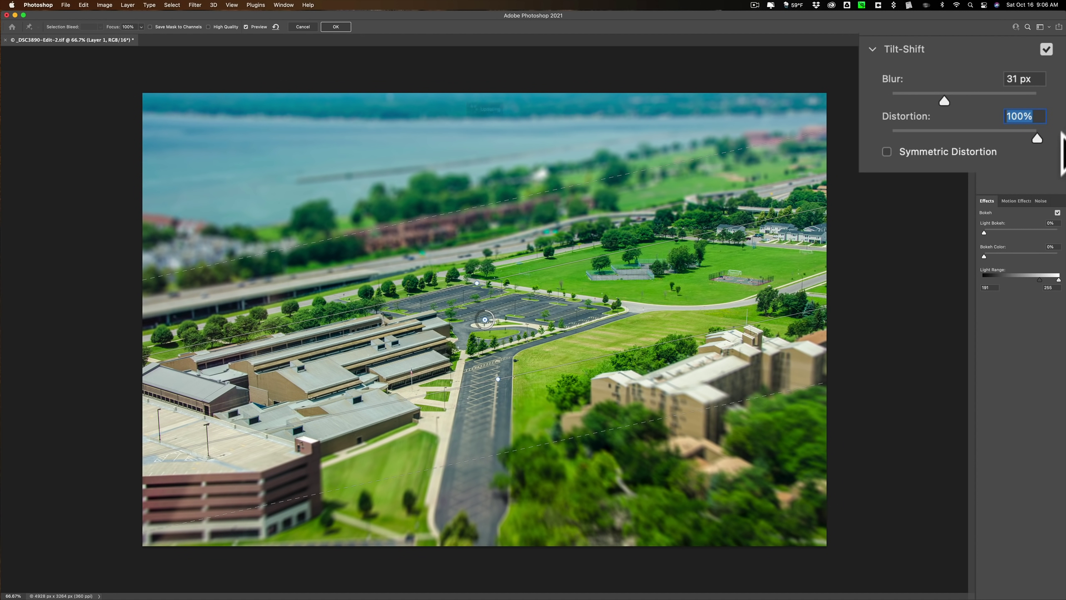
drag(1035, 138, 844, 143)
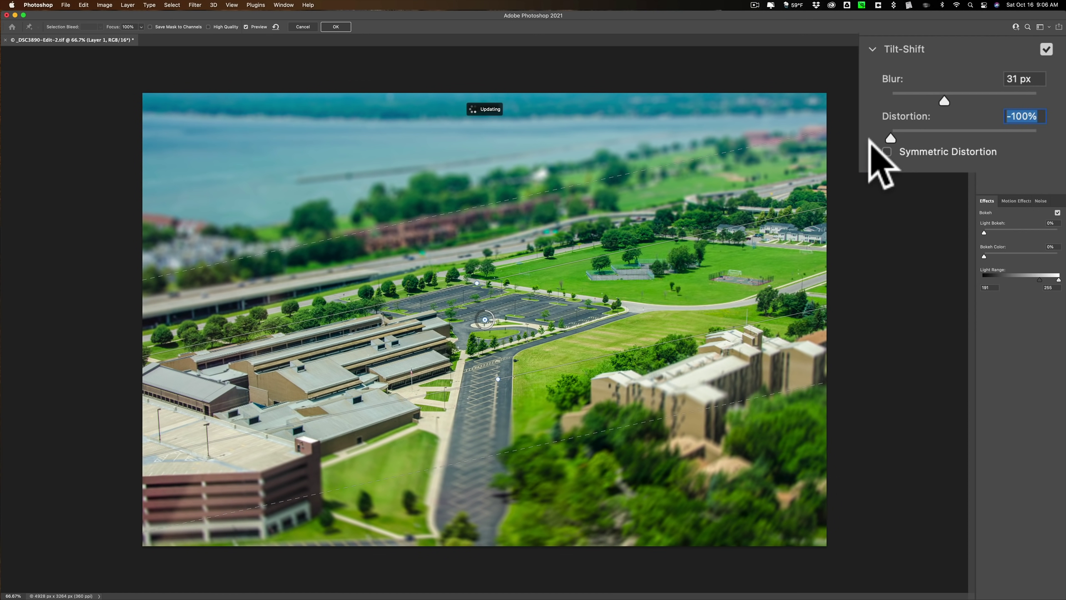
key(super+equal)
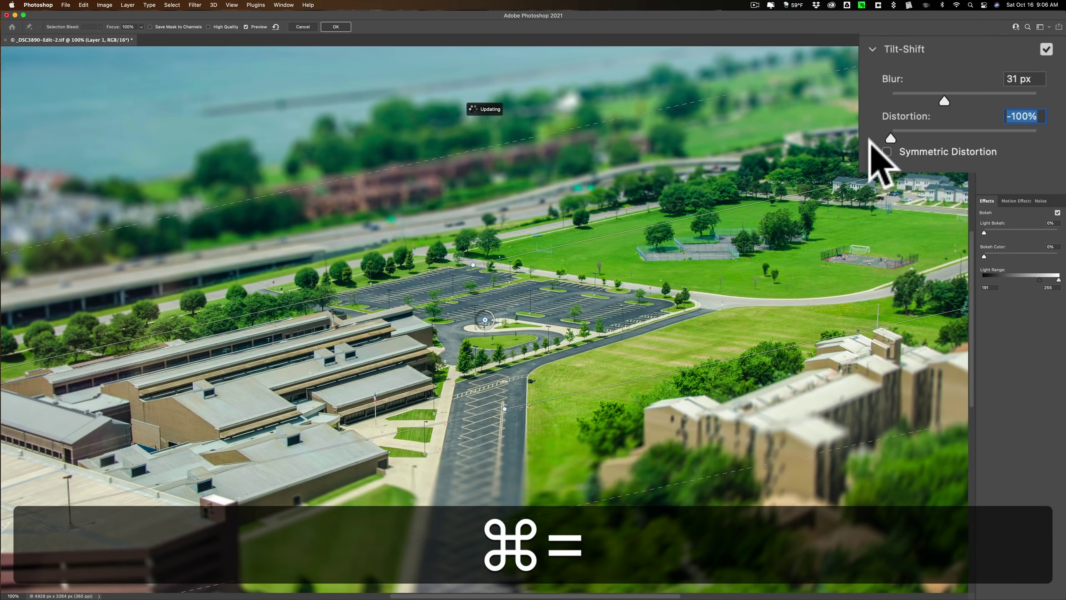
key(super+equal)
key(super+minus)
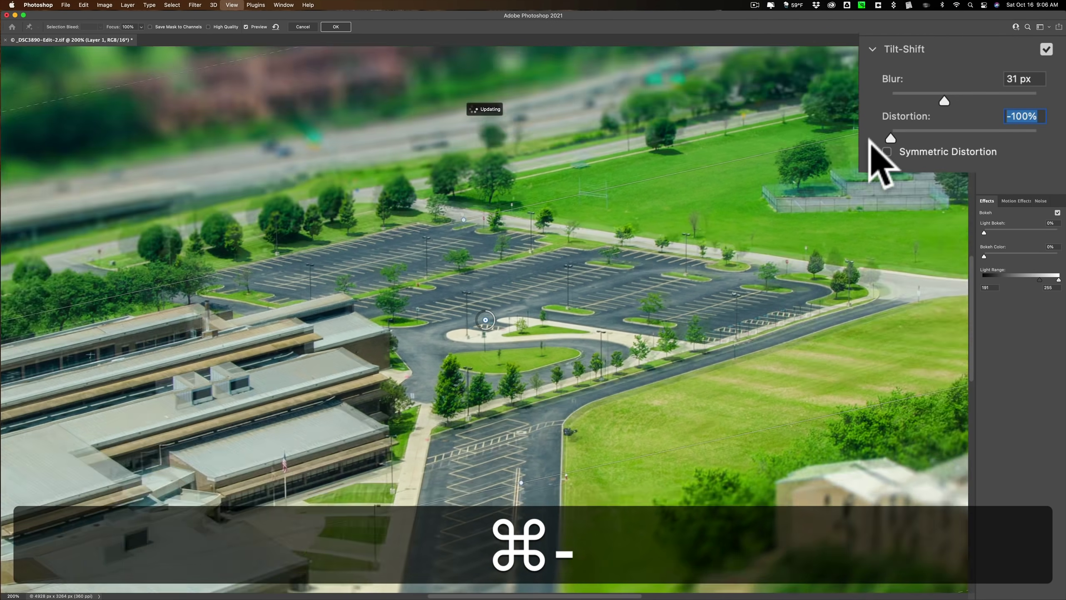
key(super+minus)
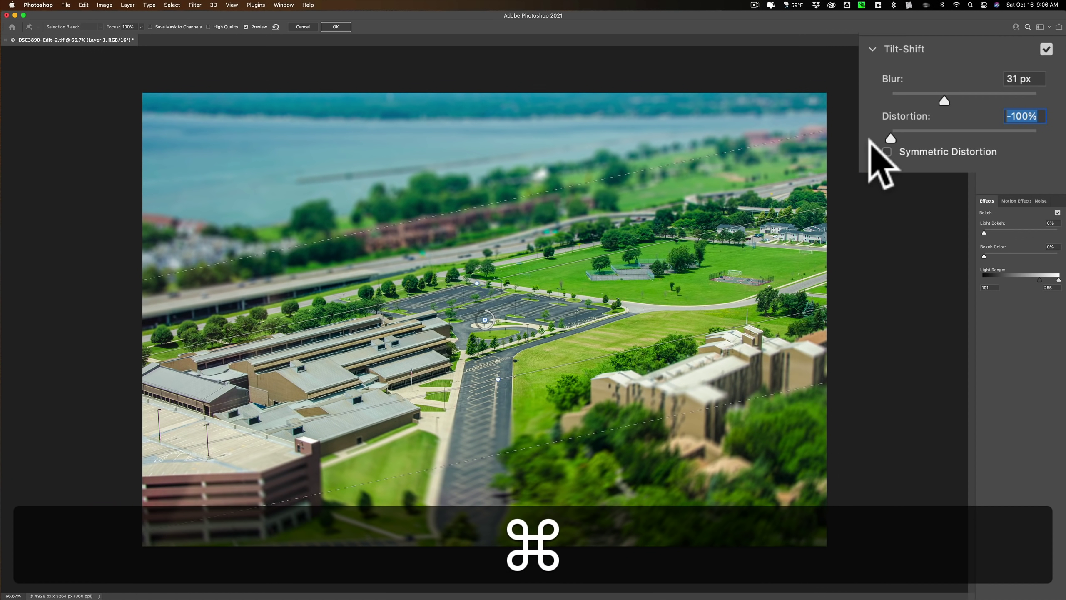
drag(891, 139, 1010, 135)
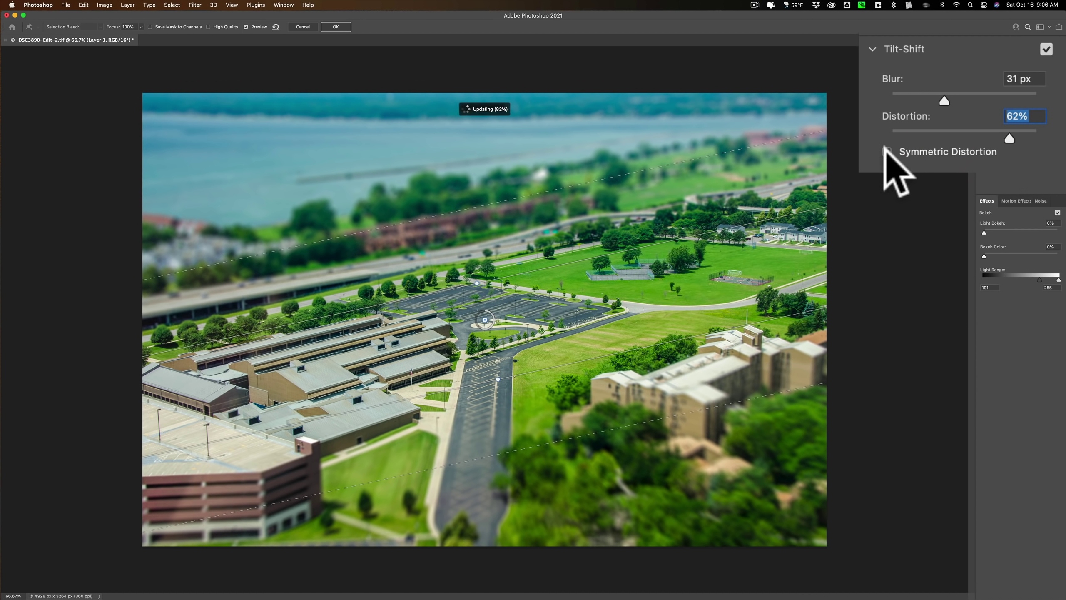
click(888, 151)
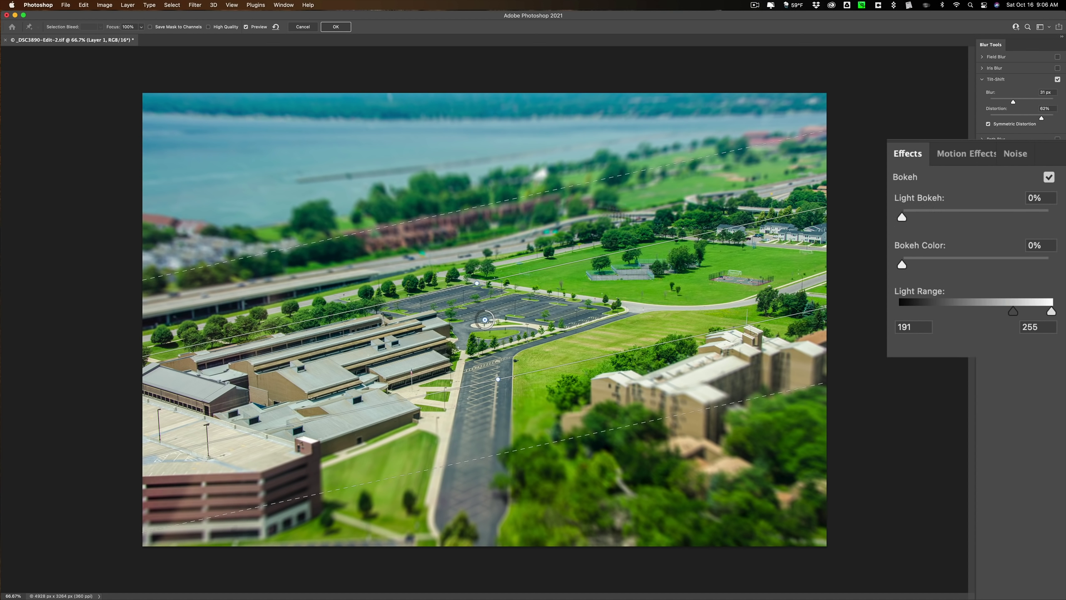
- Trial Light Bokeh, Bokeh Color and Light Range, then reset bokeh and colour to 0%, range 178–255
drag(903, 216, 945, 231)
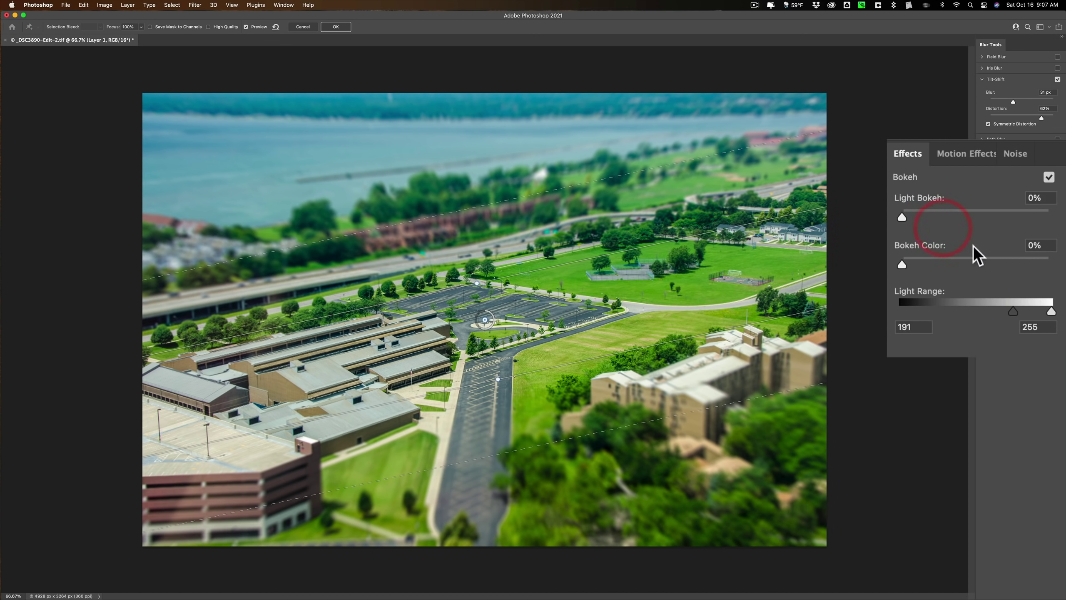
drag(903, 217, 993, 218)
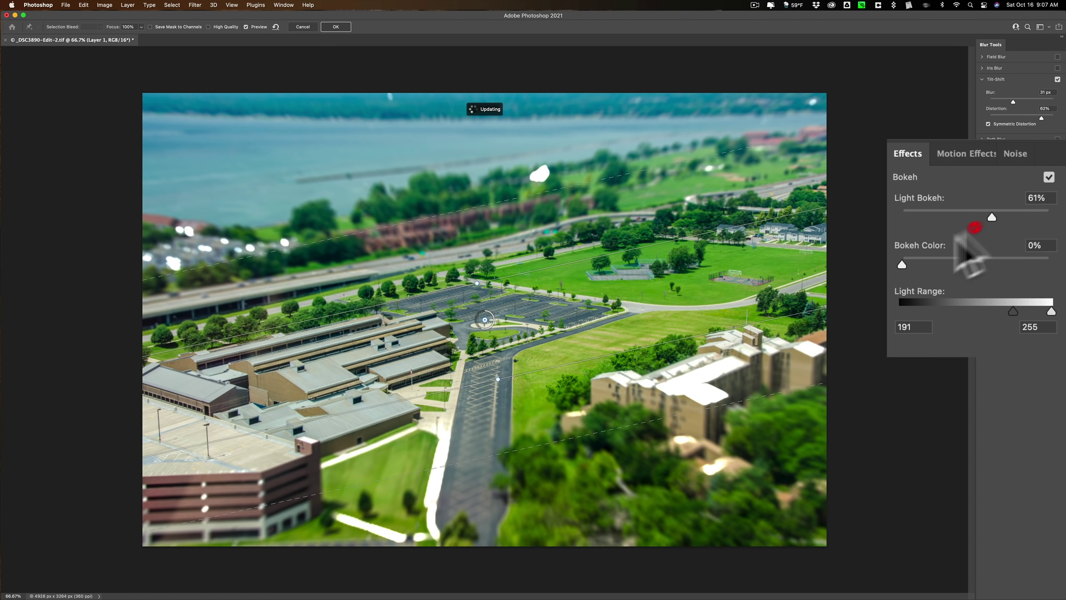
drag(903, 262, 1002, 261)
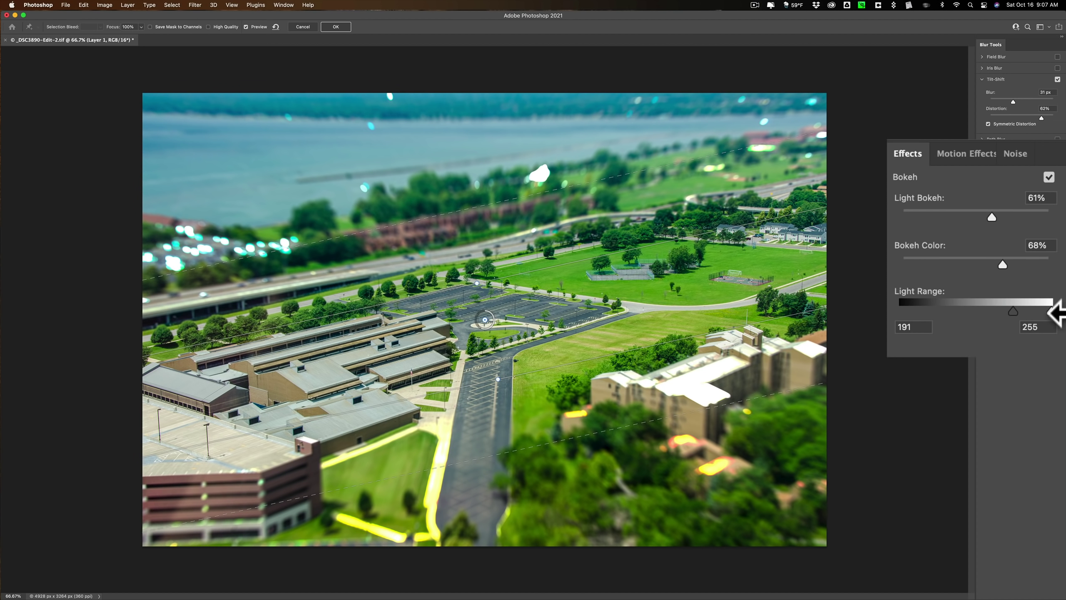
mouse_move(1015, 311)
mouse_down()
mouse_move(960, 312)
mouse_move(1006, 312)
mouse_up()
drag(1003, 266, 954, 253)
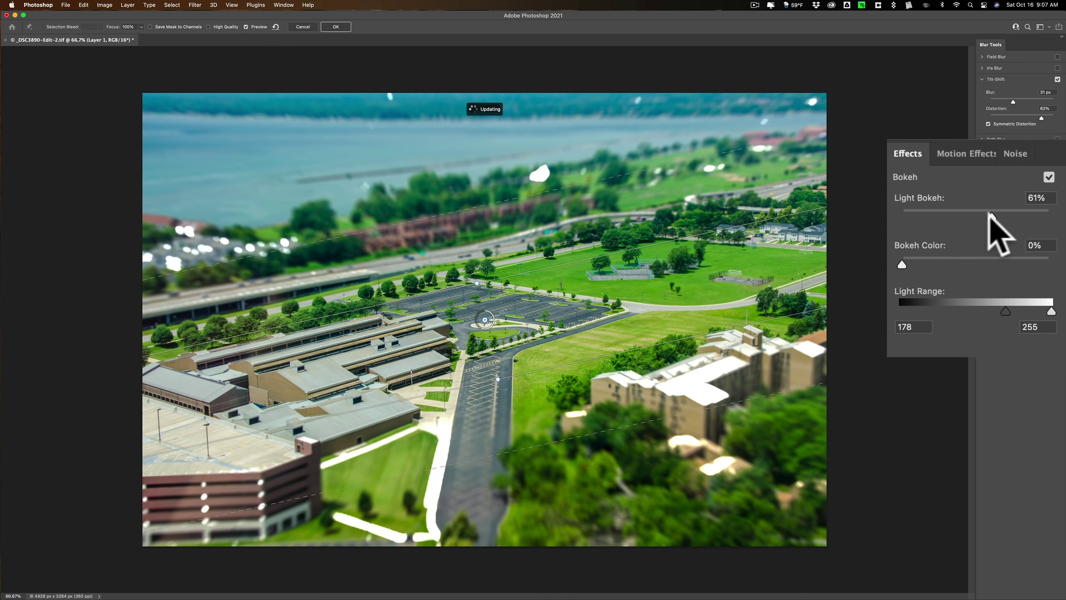
drag(992, 217, 903, 217)
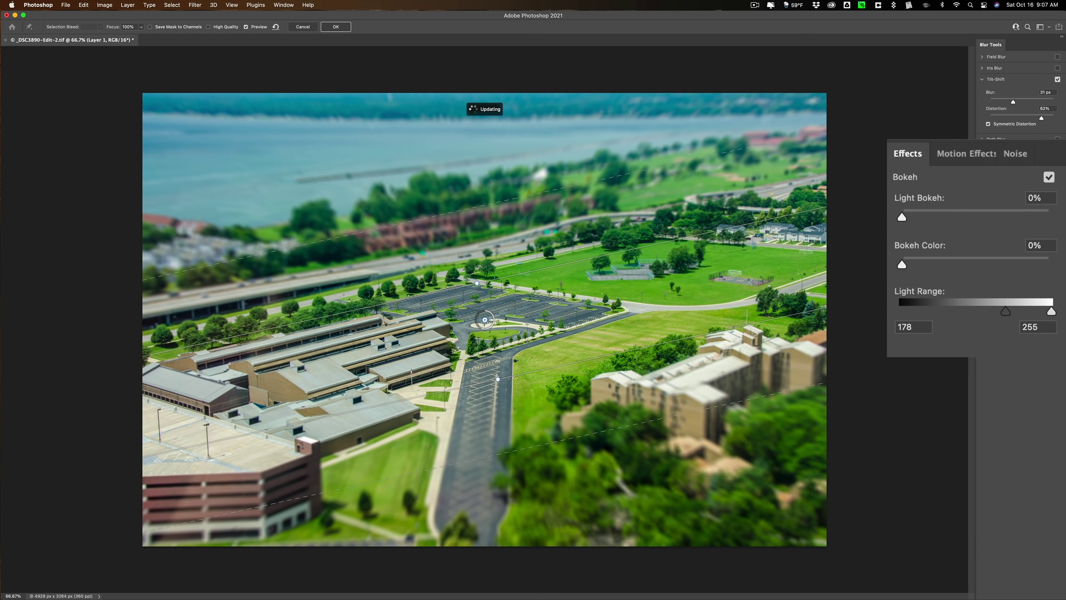
- Look over the Motion Effects and Noise tabs, then return to the Effects tab
click(950, 153)
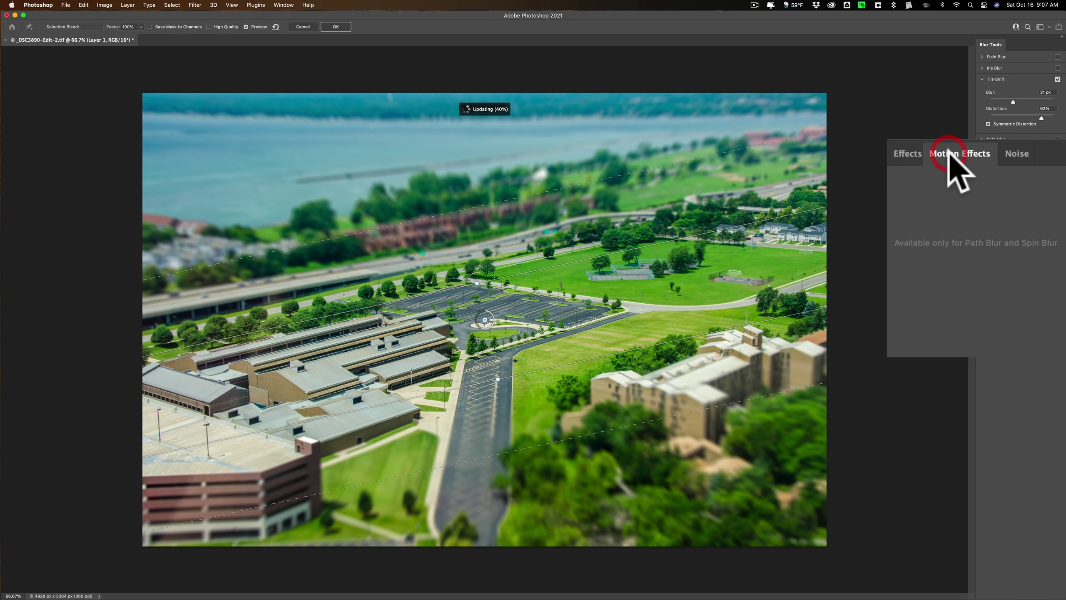
click(1016, 155)
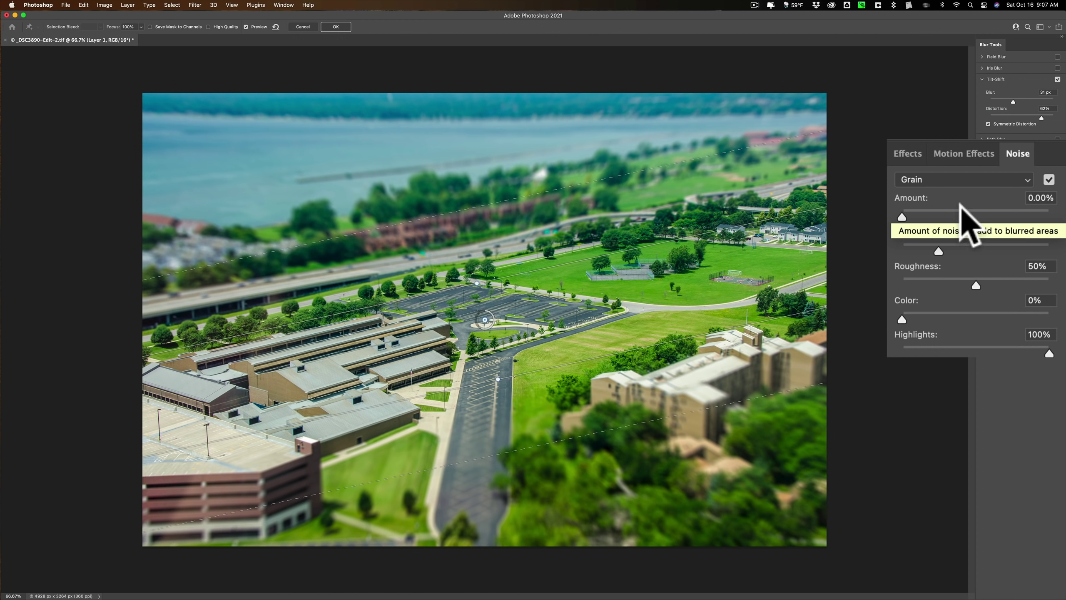
click(908, 157)
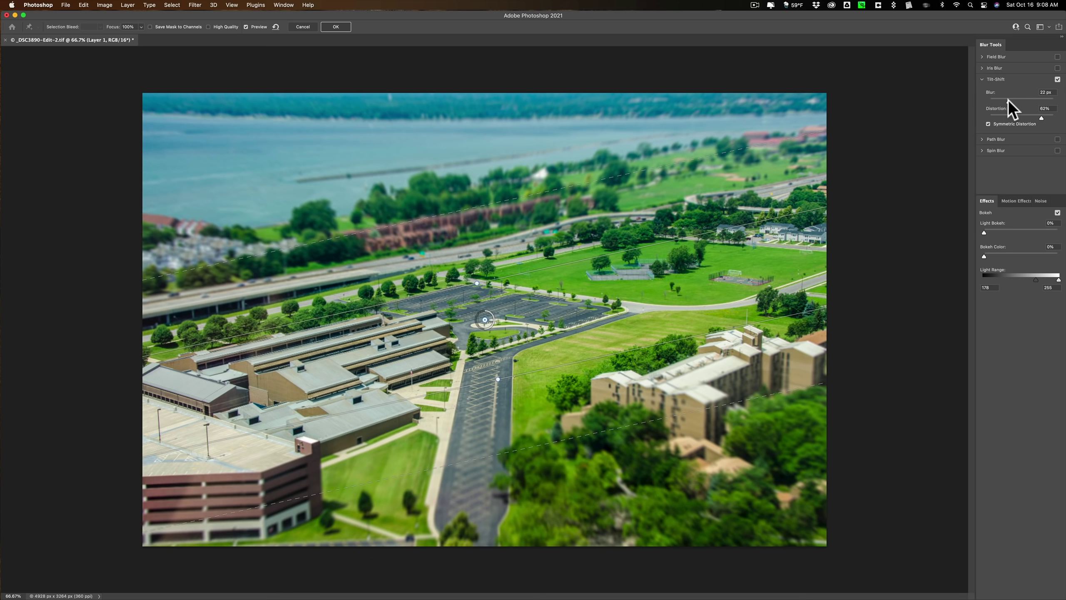
- Fine-tune the tilt-shift blur to 24 px and commit it as a Blur Gallery smart filter on Layer 1
drag(1008, 98, 1006, 99)
click(1007, 98)
drag(1008, 99, 1010, 99)
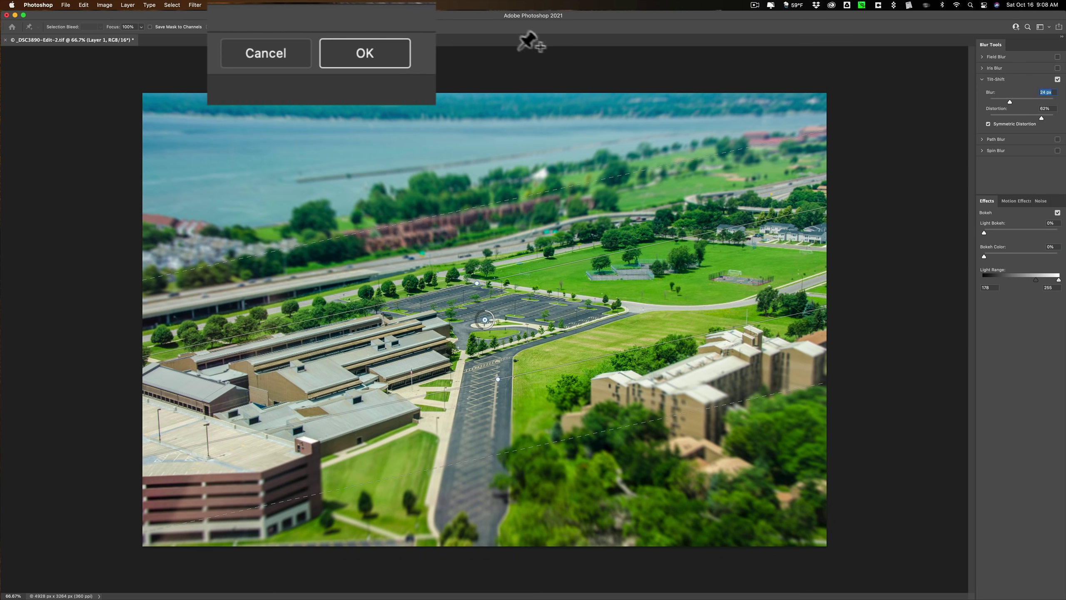
click(361, 53)
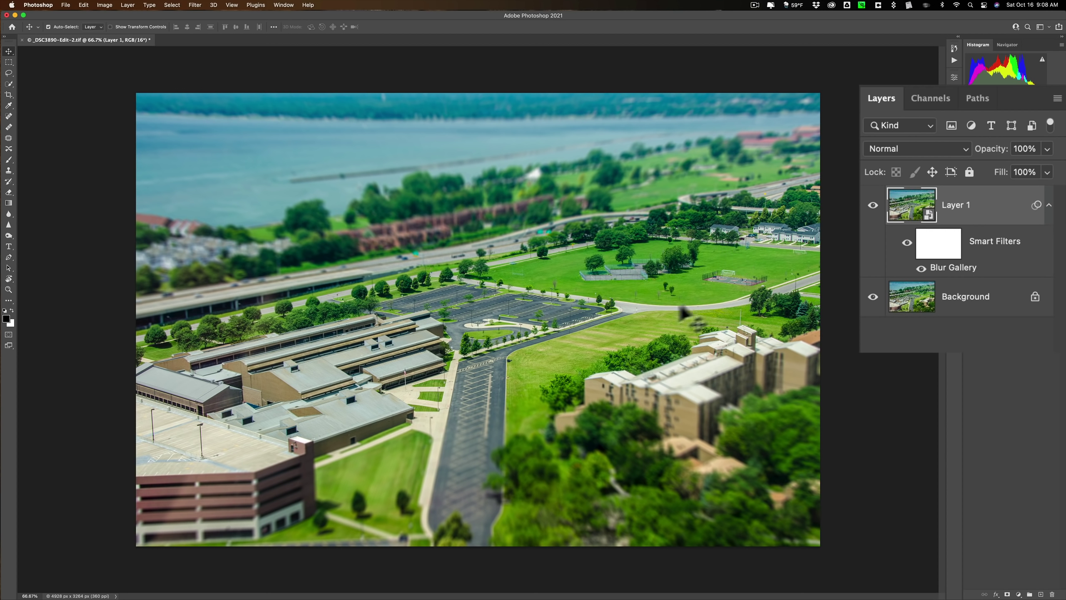
- Reopen the Blur Gallery smart filter and lower the tilt-shift blur from 24 px to 19 px
double_click(962, 273)
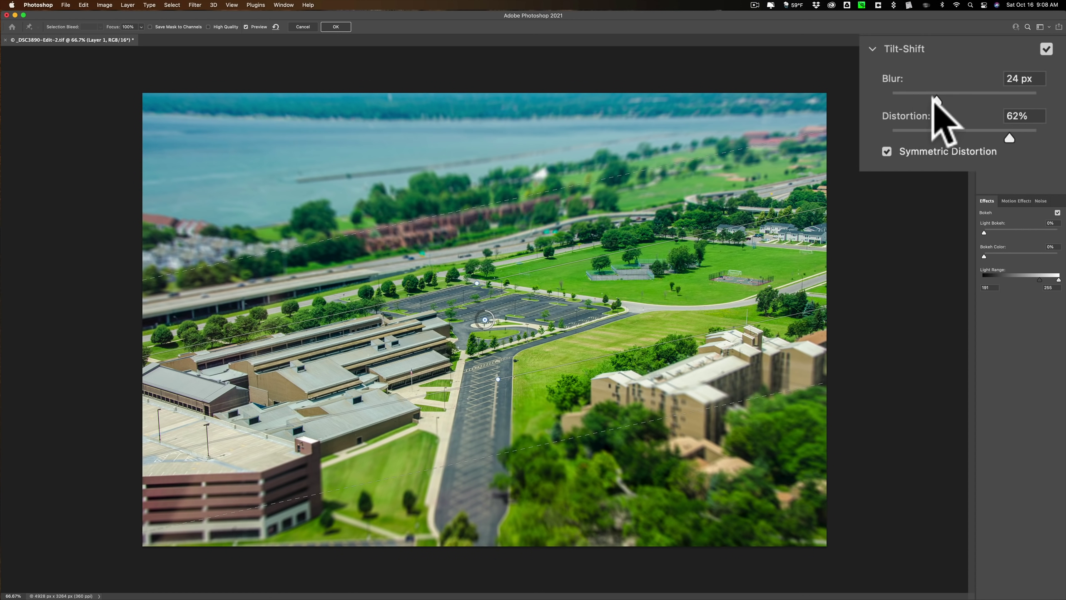
drag(936, 100, 930, 98)
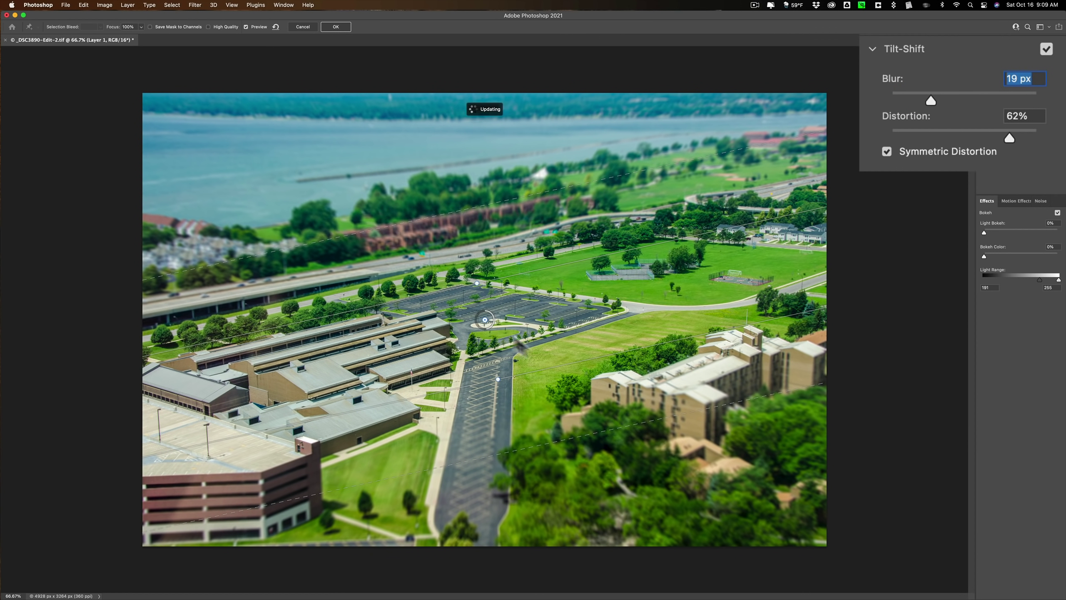
click(335, 27)
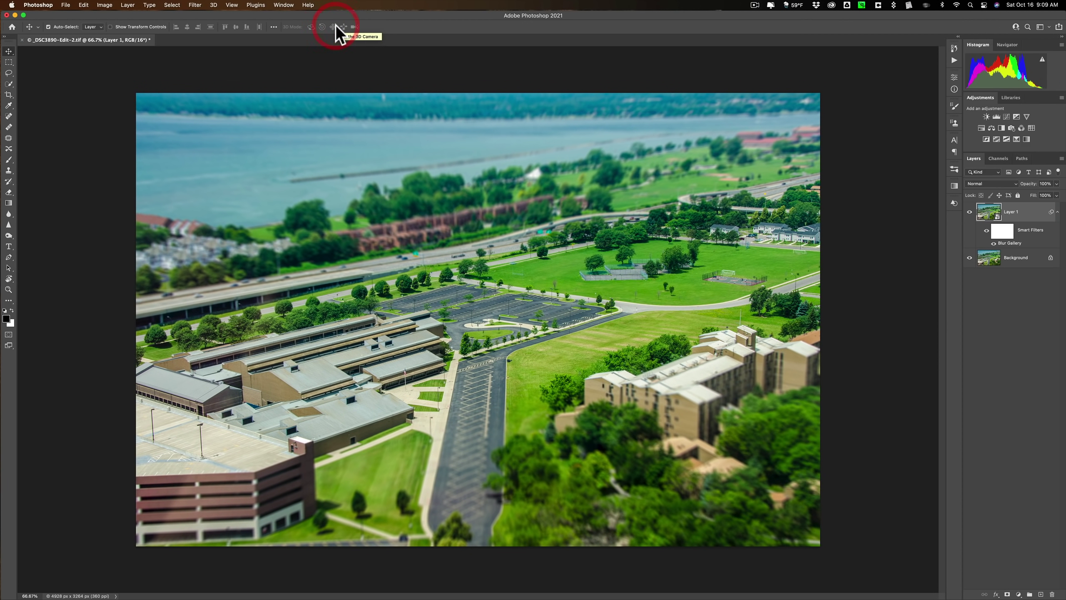